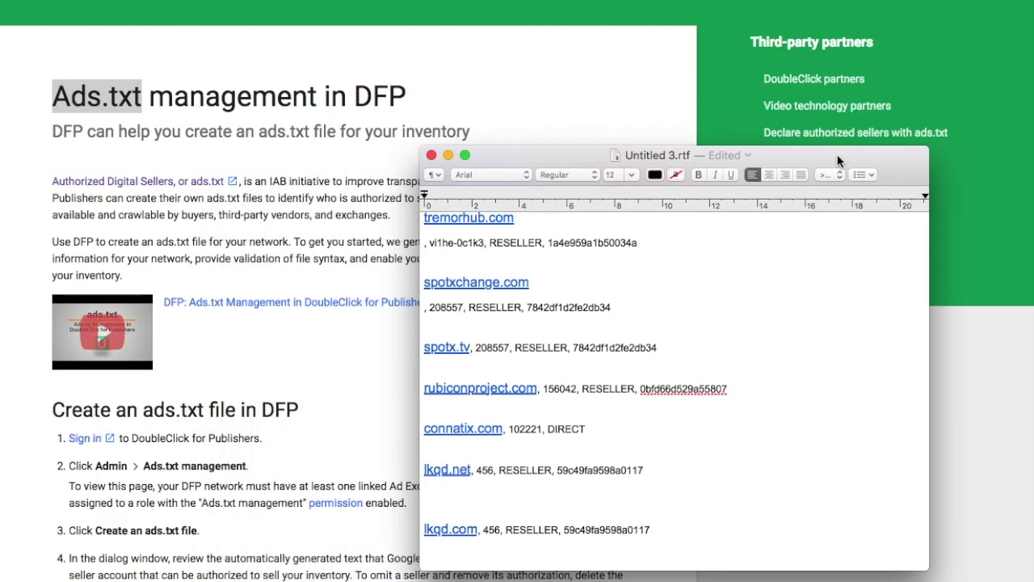
# Step: Join the split tremorhub.com and spotxchange.com entries in Untitled 3.rtf so each sits on one line, and move the document out of view
pyautogui.moveTo(841, 162); pyautogui.dragTo(781, 167)
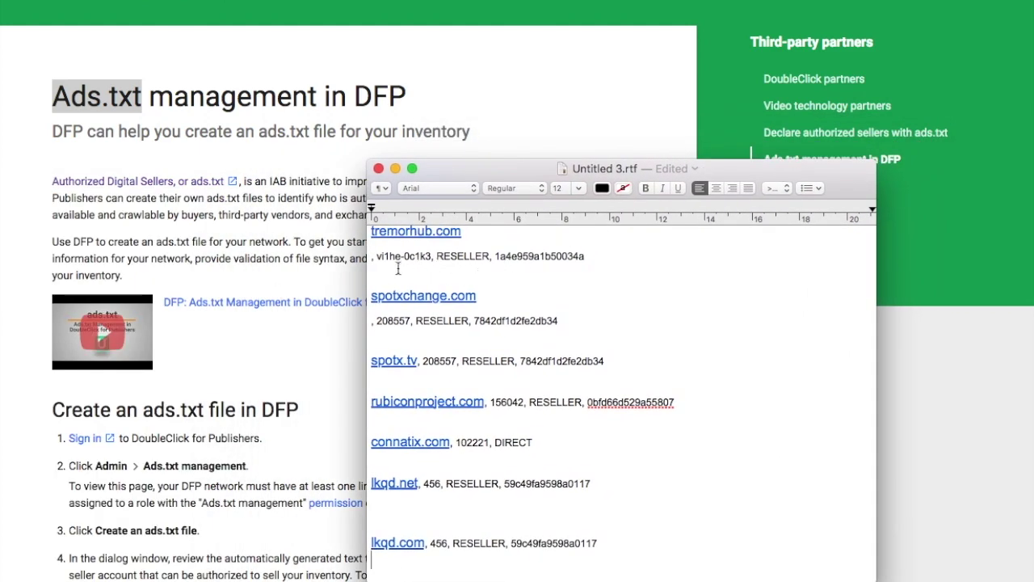
pyautogui.scroll(5, 652, 324)
pyautogui.scroll(-4, 651, 323)
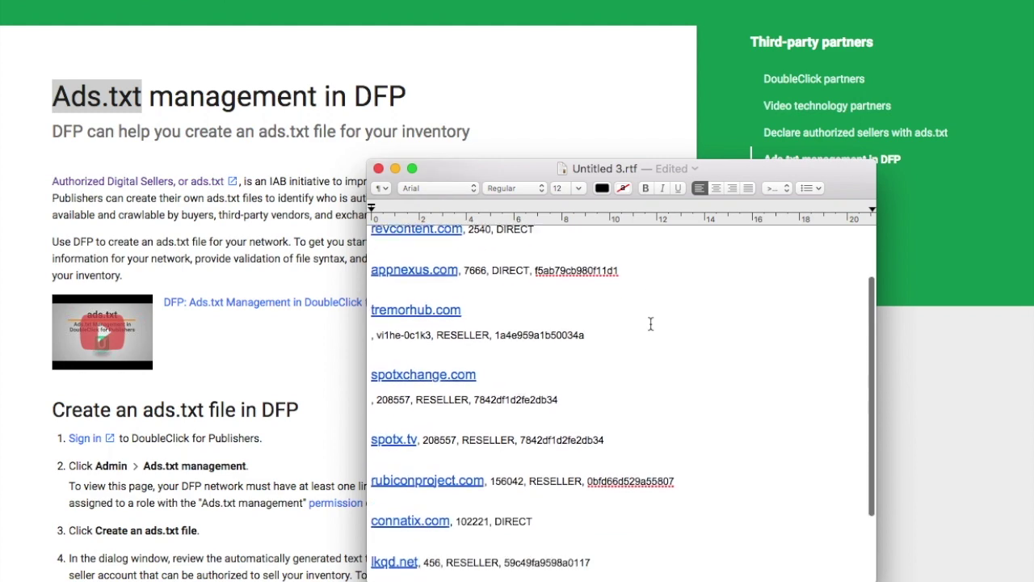
pyautogui.scroll(1, 651, 324)
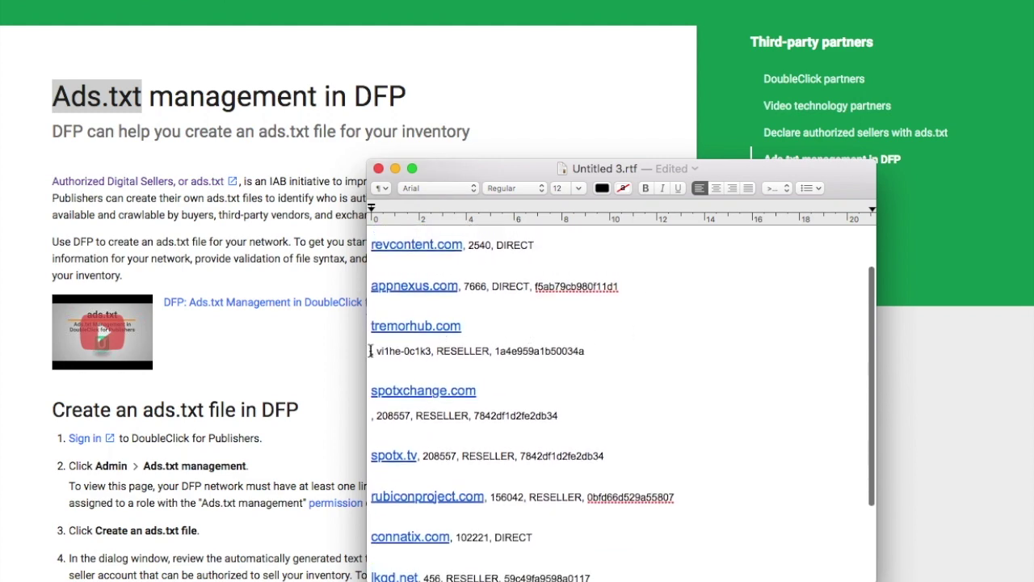
pyautogui.press('BackSpace')
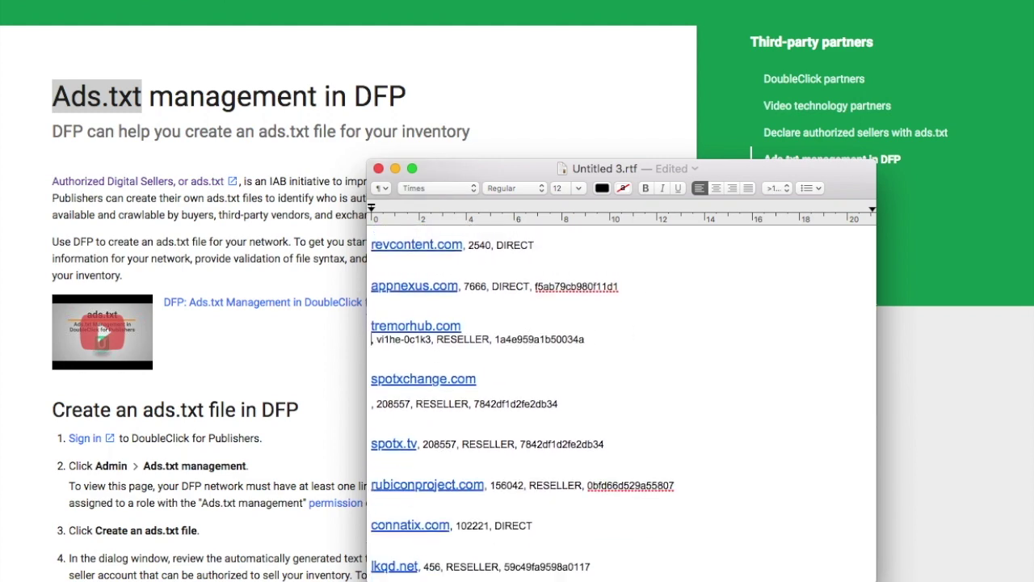
pyautogui.press('BackSpace')
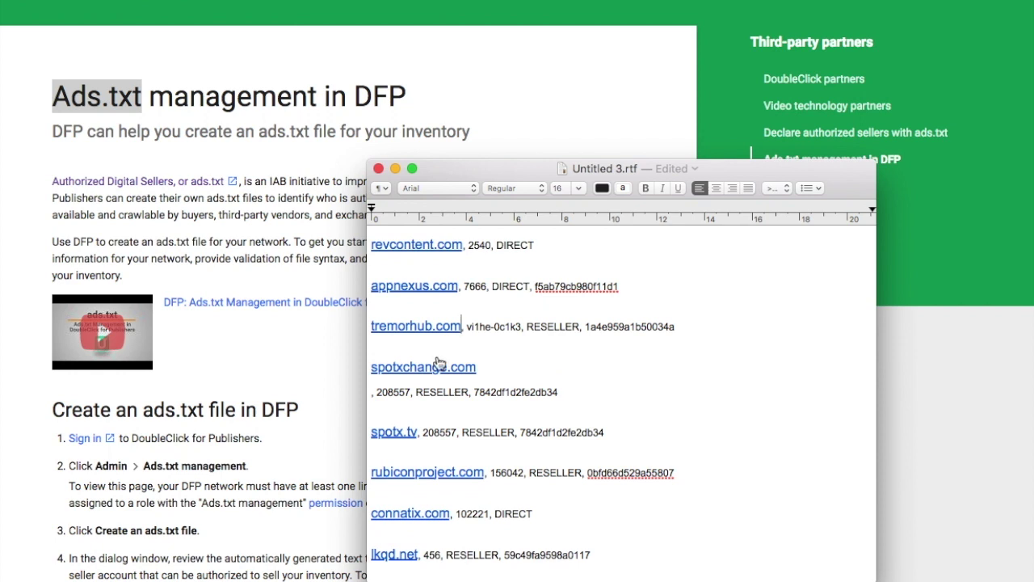
pyautogui.click(372, 394)
pyautogui.press('BackSpace')
pyautogui.press('BackSpace')
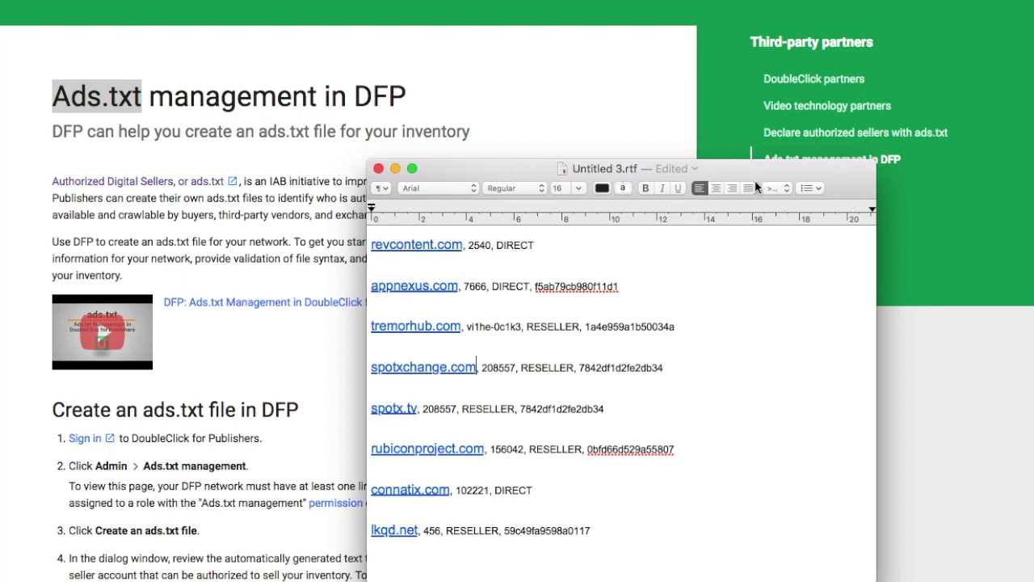
pyautogui.moveTo(754, 171); pyautogui.dragTo(0, 285)
pyautogui.press('super+h')
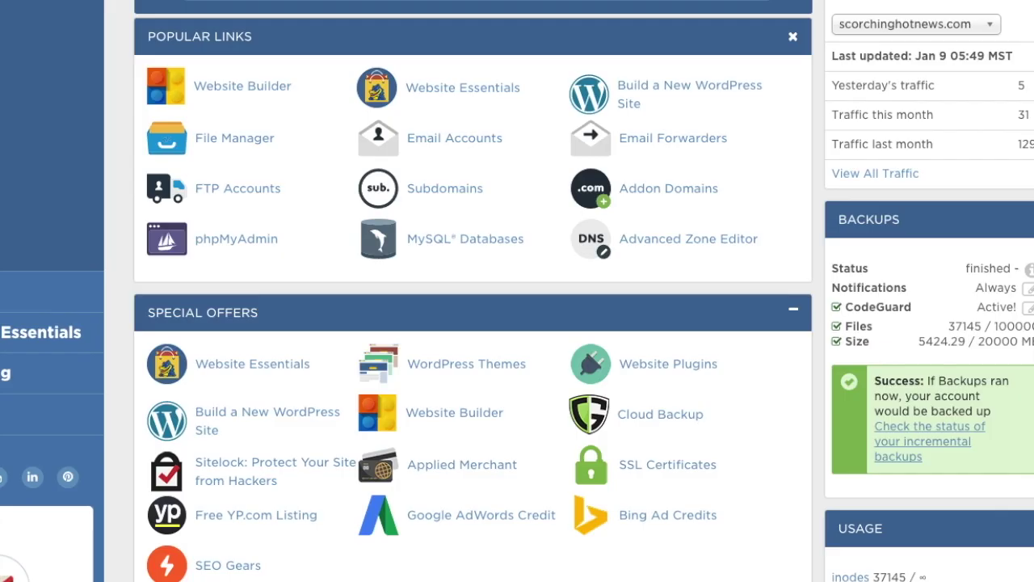
# Step: In the hosting File Manager preferences, keep Web Root (public_html or www) as default directory with hidden files shown, and save
pyautogui.scroll(1, 473, 295)
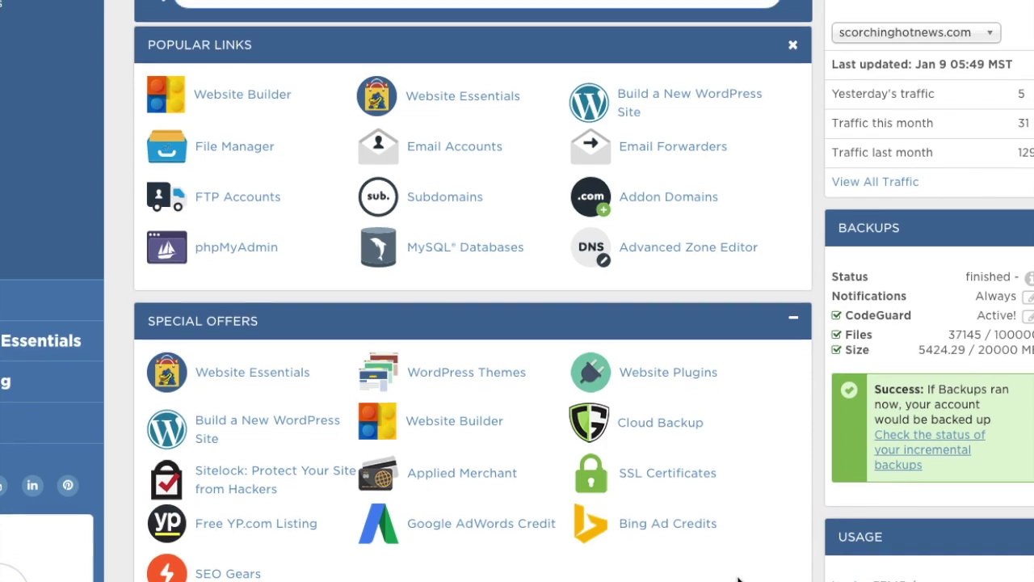
pyautogui.scroll(-1, 473, 295)
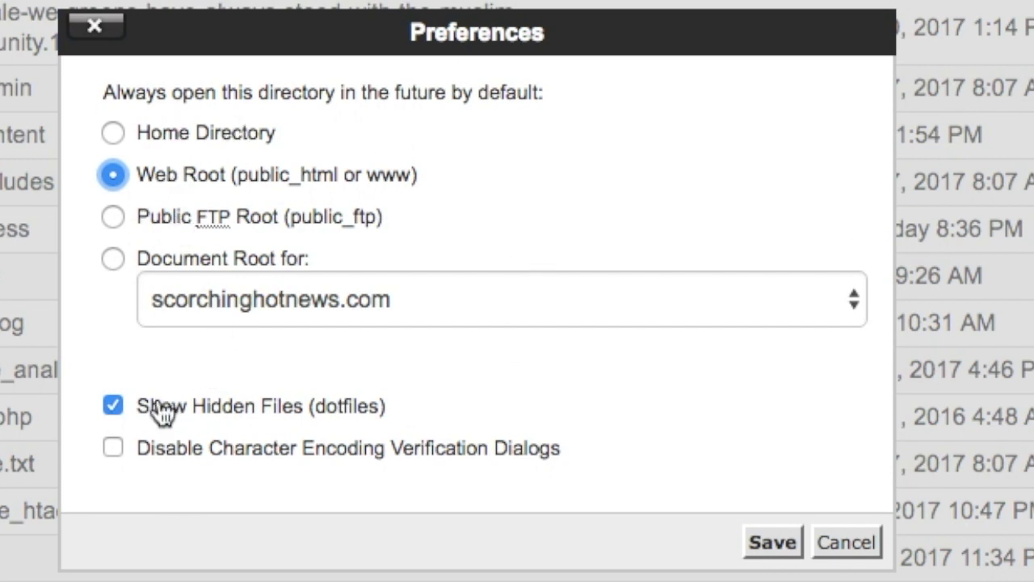
pyautogui.click(113, 406)
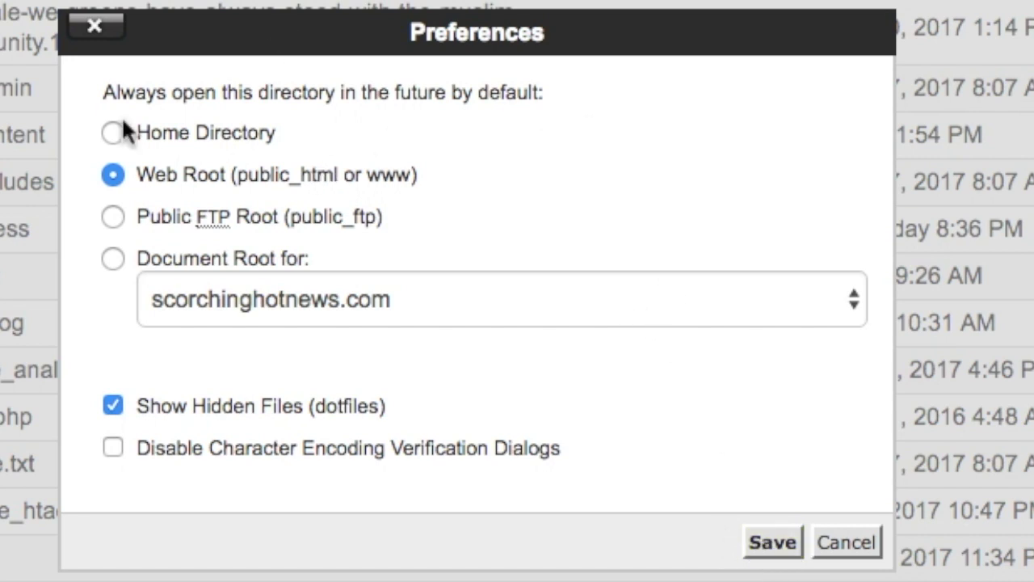
pyautogui.click(772, 544)
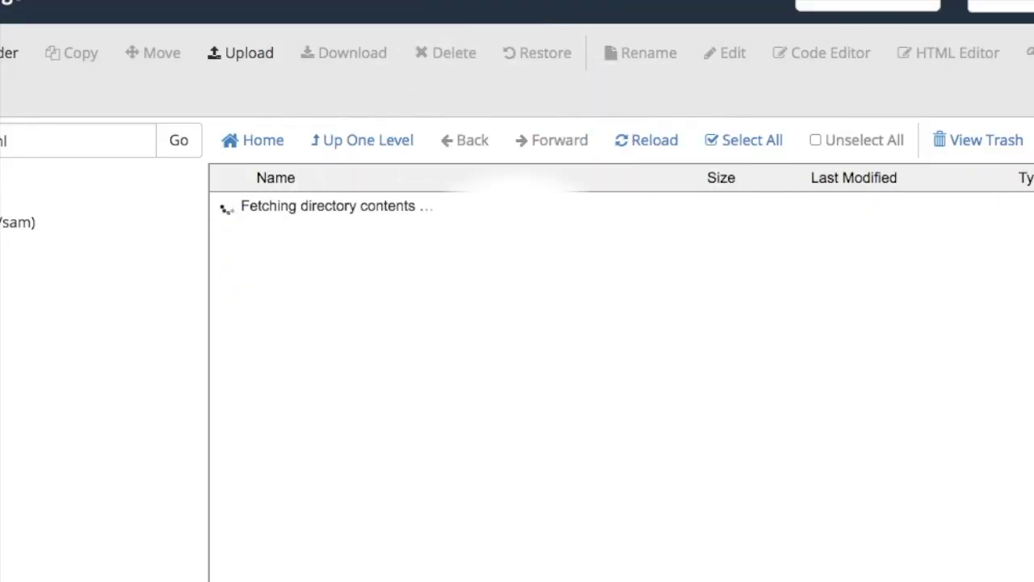
# Step: Create a new file named Ads.txt in /public_html
pyautogui.scroll(-5, 669, 575)
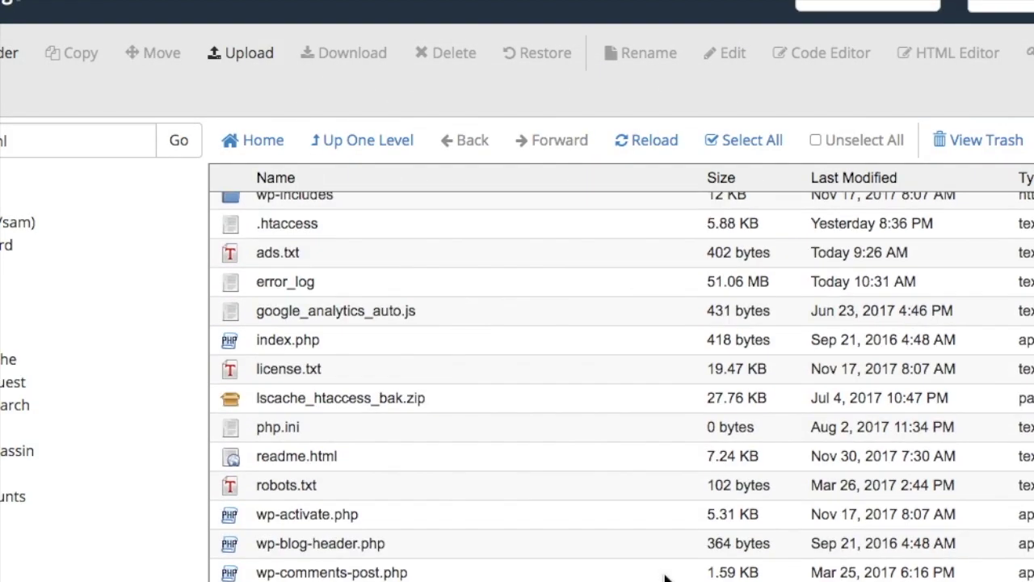
pyautogui.scroll(5, 669, 573)
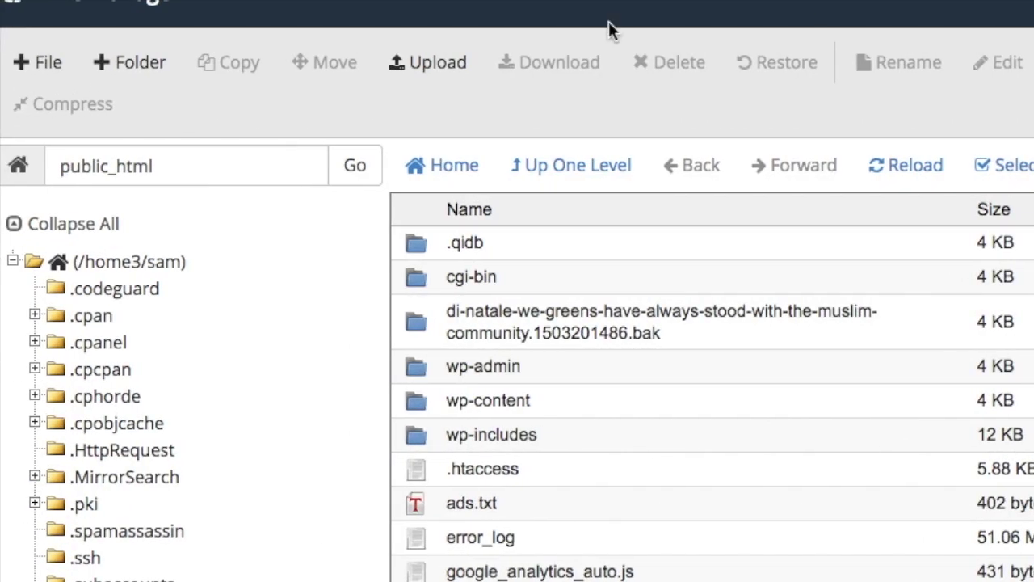
pyautogui.click(47, 64)
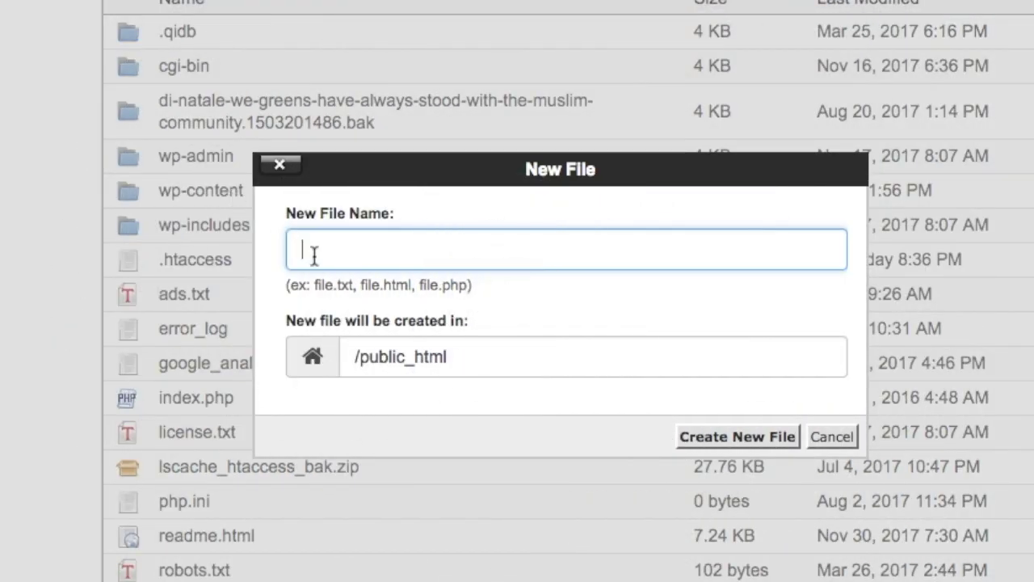
pyautogui.rightClick(317, 254)
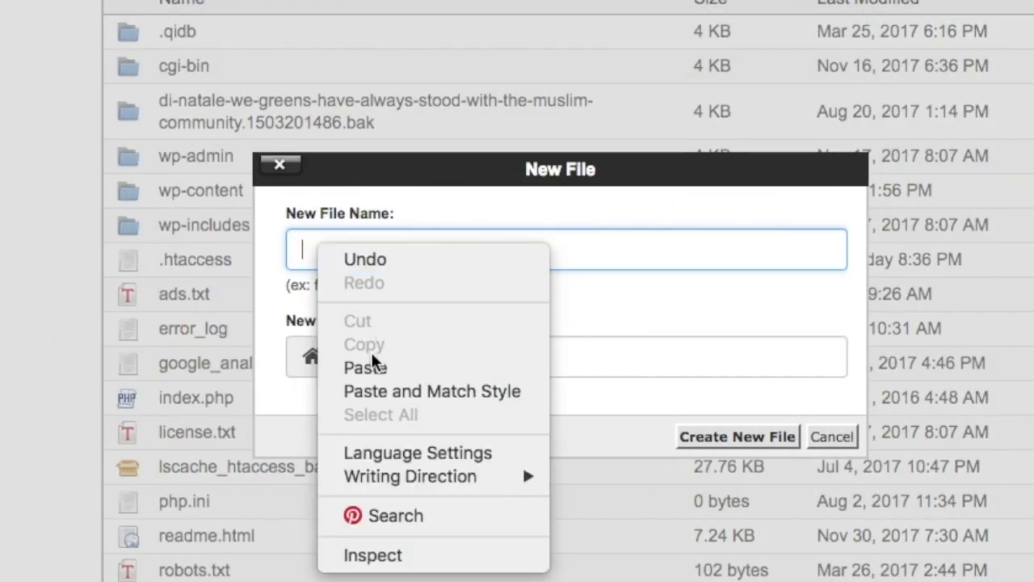
pyautogui.click(374, 371)
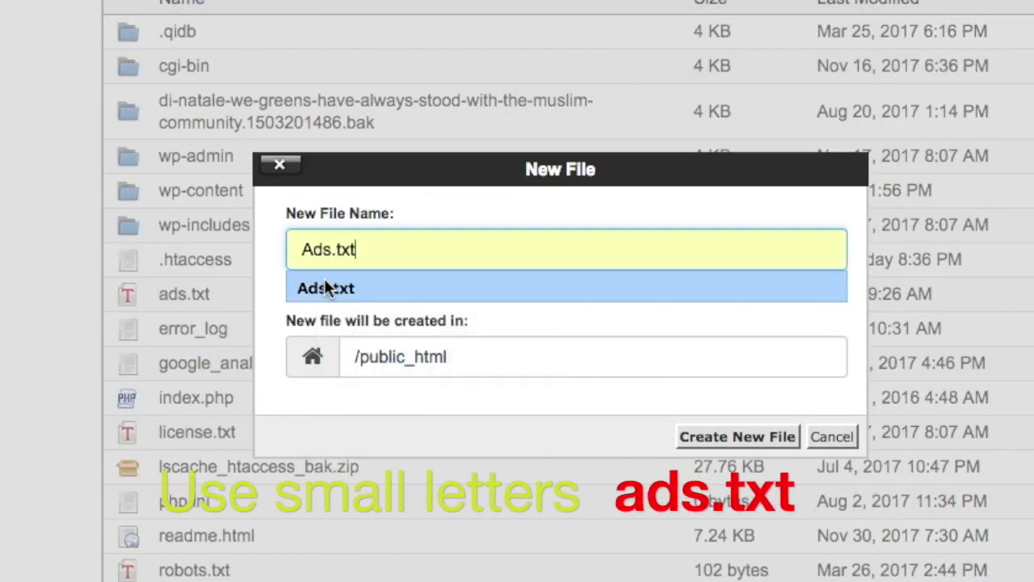
pyautogui.click(325, 287)
pyautogui.click(303, 248)
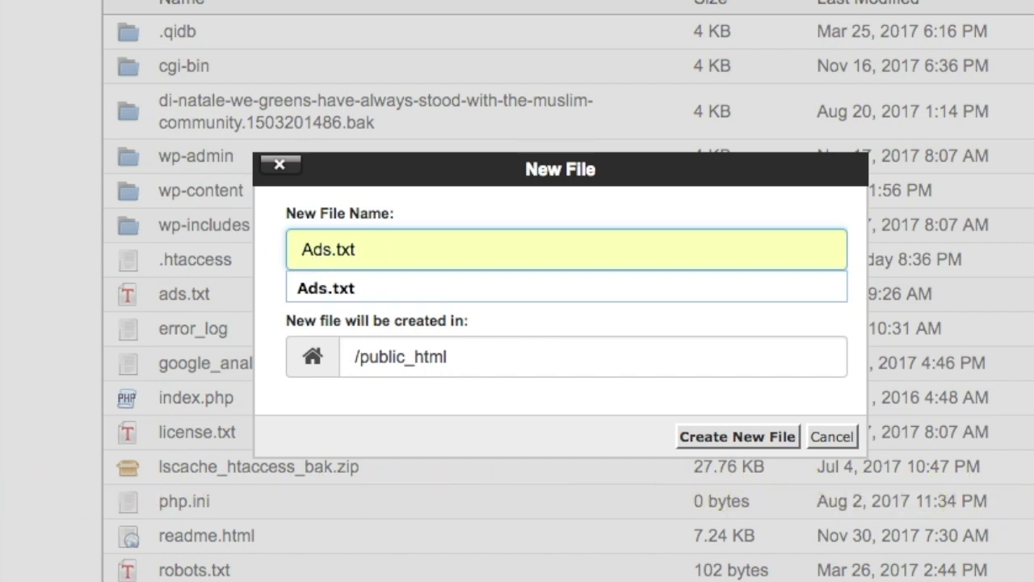
pyautogui.click(455, 265)
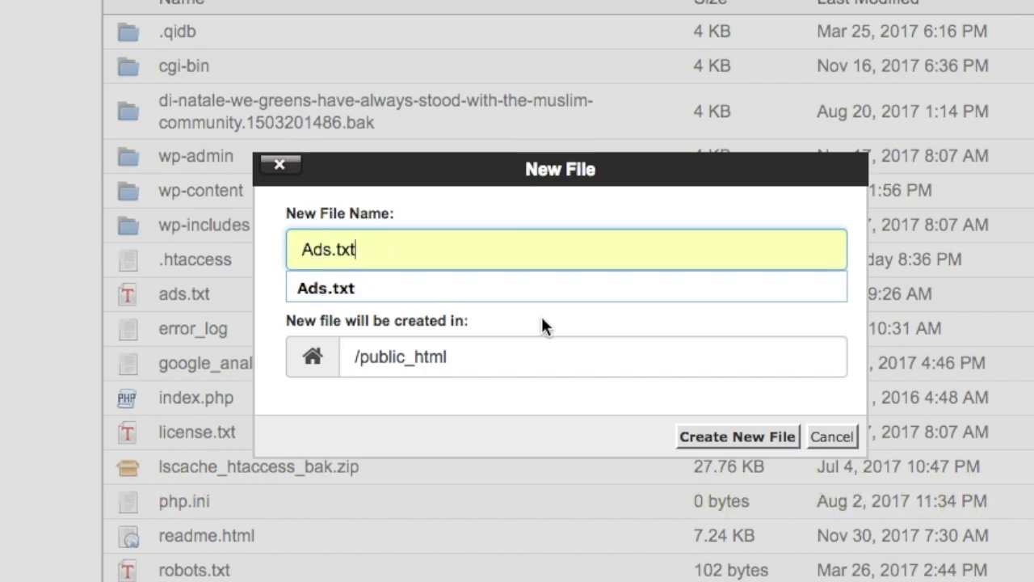
pyautogui.click(721, 438)
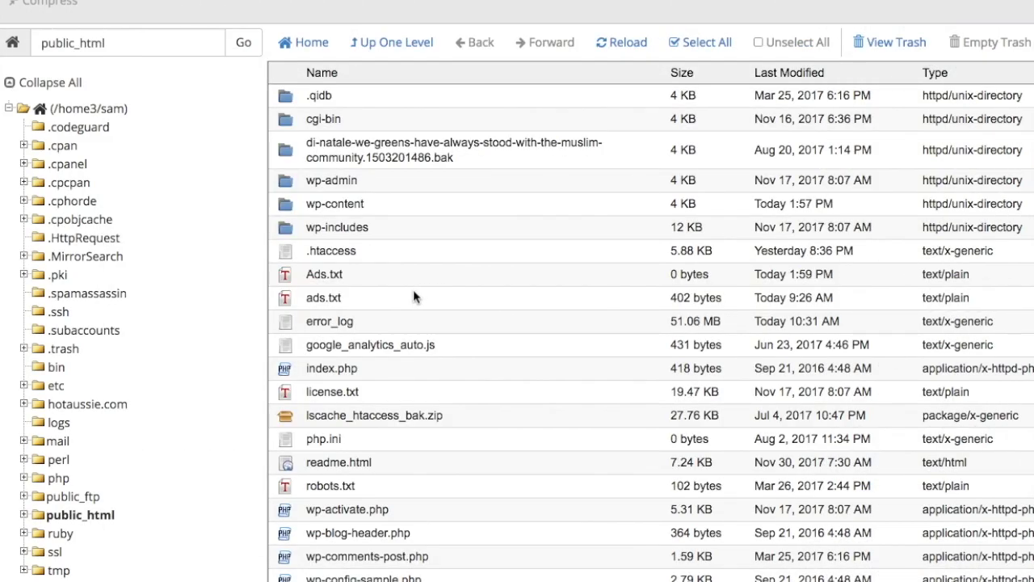
# Step: Fill the empty Ads.txt with the seller entries copied from Untitled 3.rtf, using the Code Editor, and save the changes
pyautogui.click(324, 275)
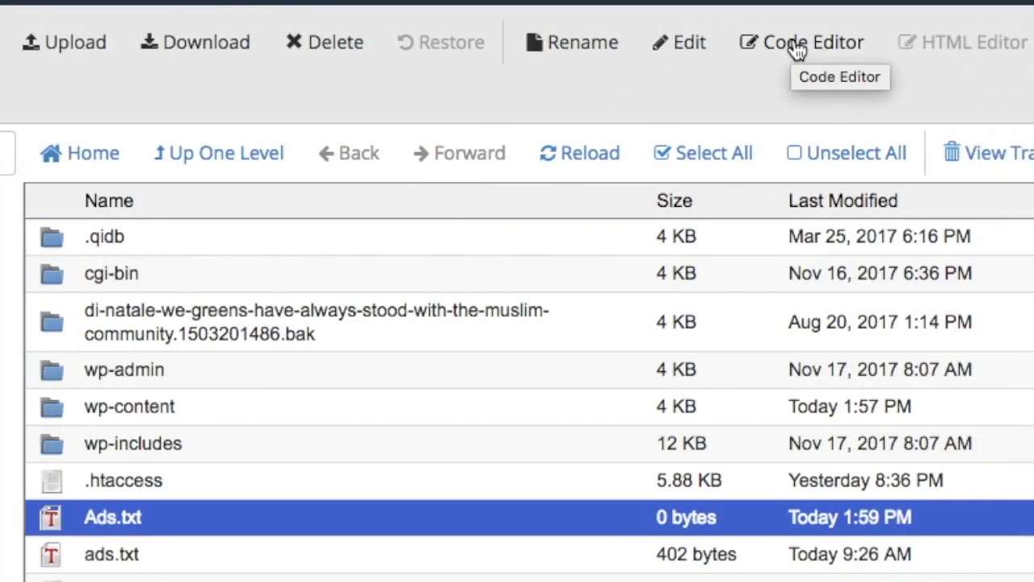
pyautogui.click(797, 46)
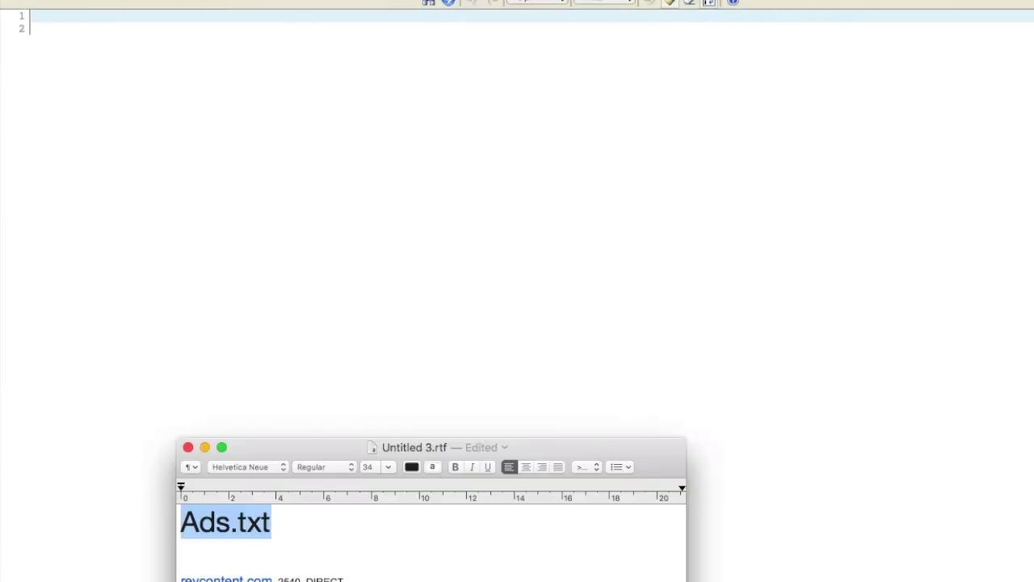
pyautogui.moveTo(609, 449); pyautogui.dragTo(773, 230)
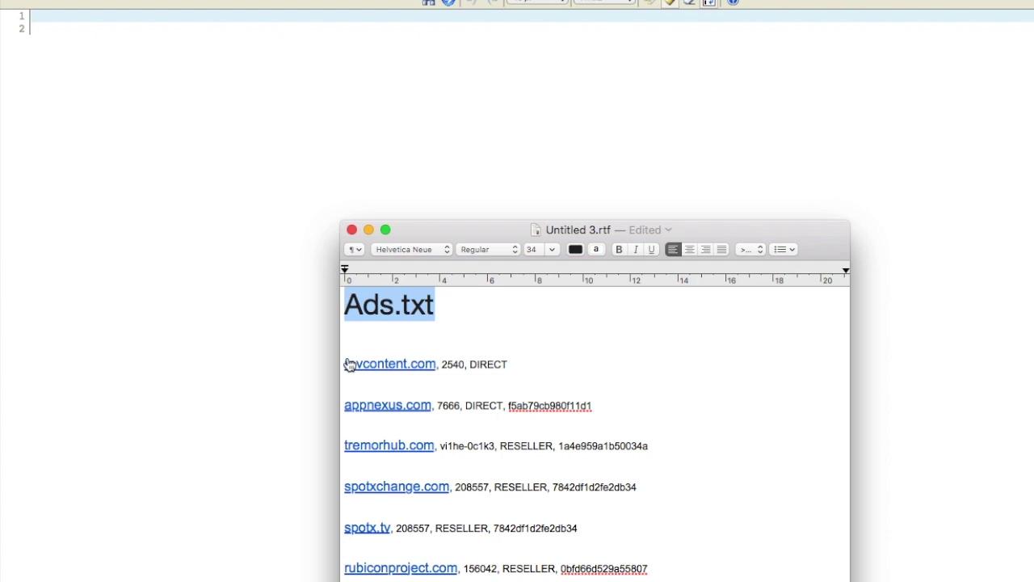
pyautogui.moveTo(344, 341); pyautogui.dragTo(358, 391)
pyautogui.moveTo(404, 446); pyautogui.dragTo(412, 580)
pyautogui.rightClick(597, 419)
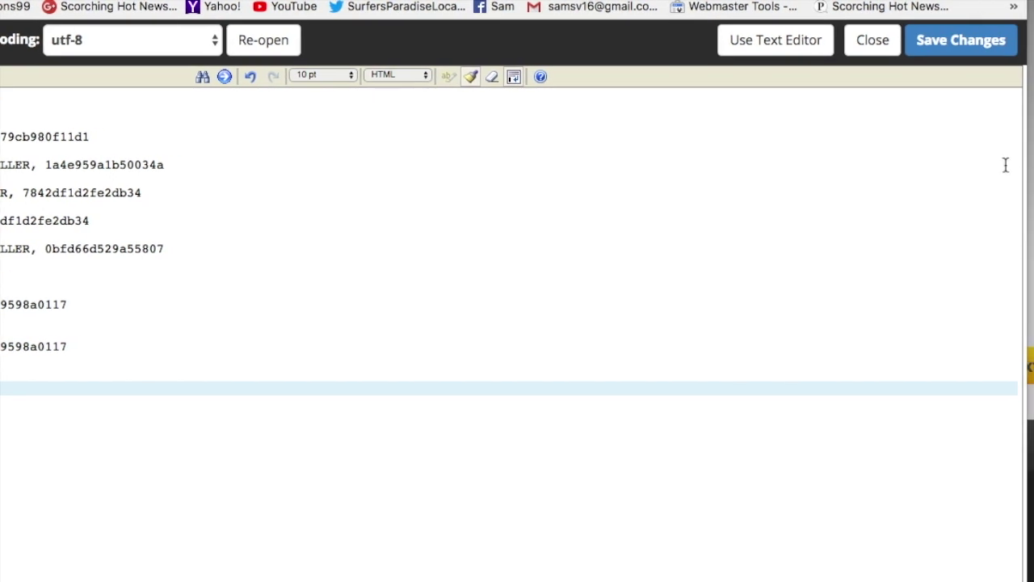
pyautogui.click(954, 41)
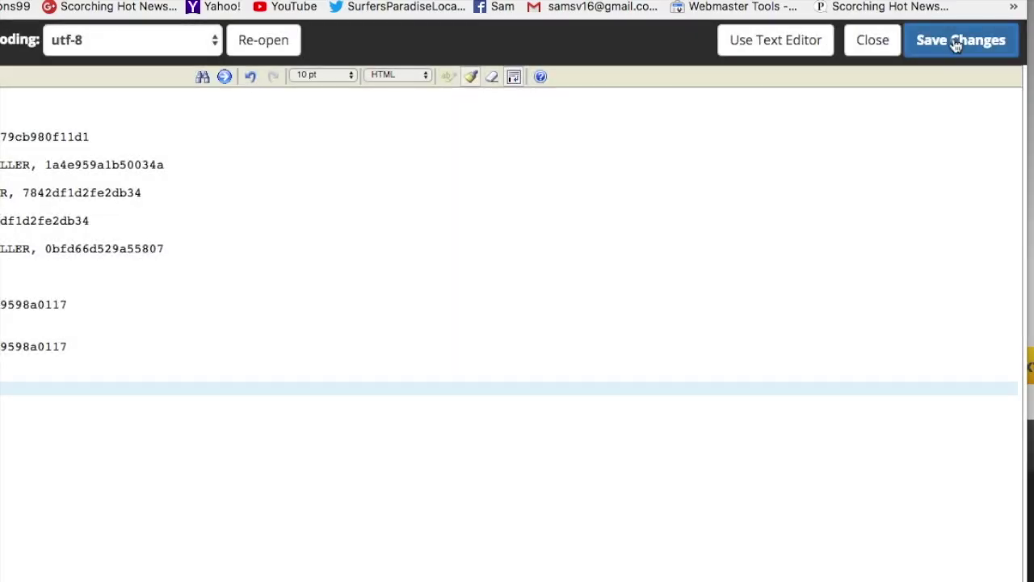